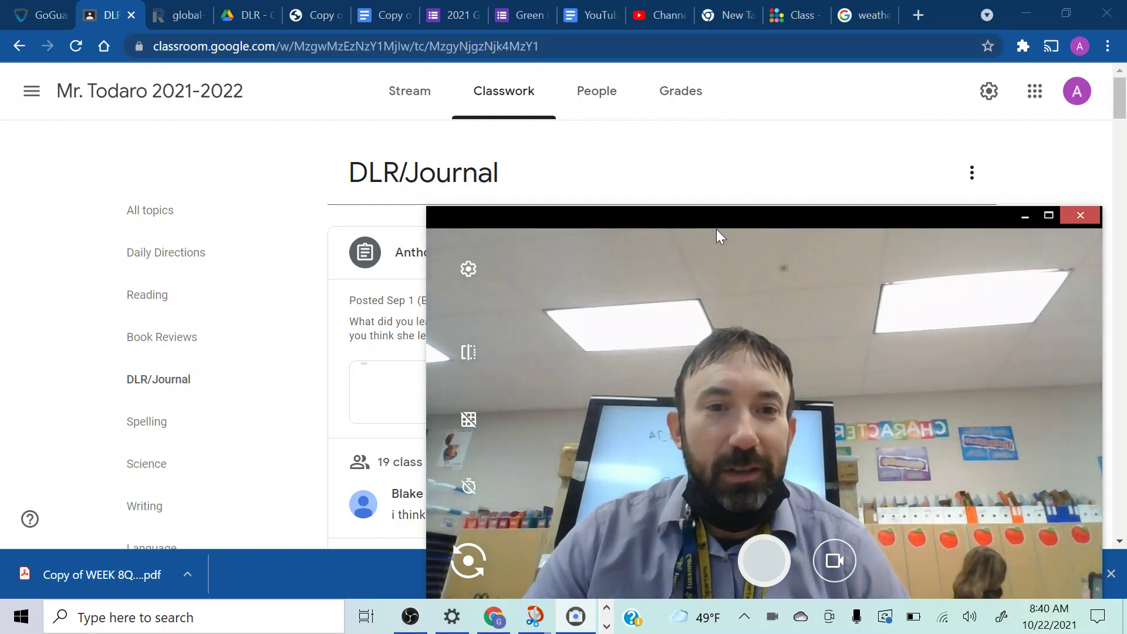
# Step: Scroll through the Spelling topic's attachments, then show the DLR/Journal topic's Week 8 cards
pyautogui.moveTo(720, 215); pyautogui.dragTo(721, 130)
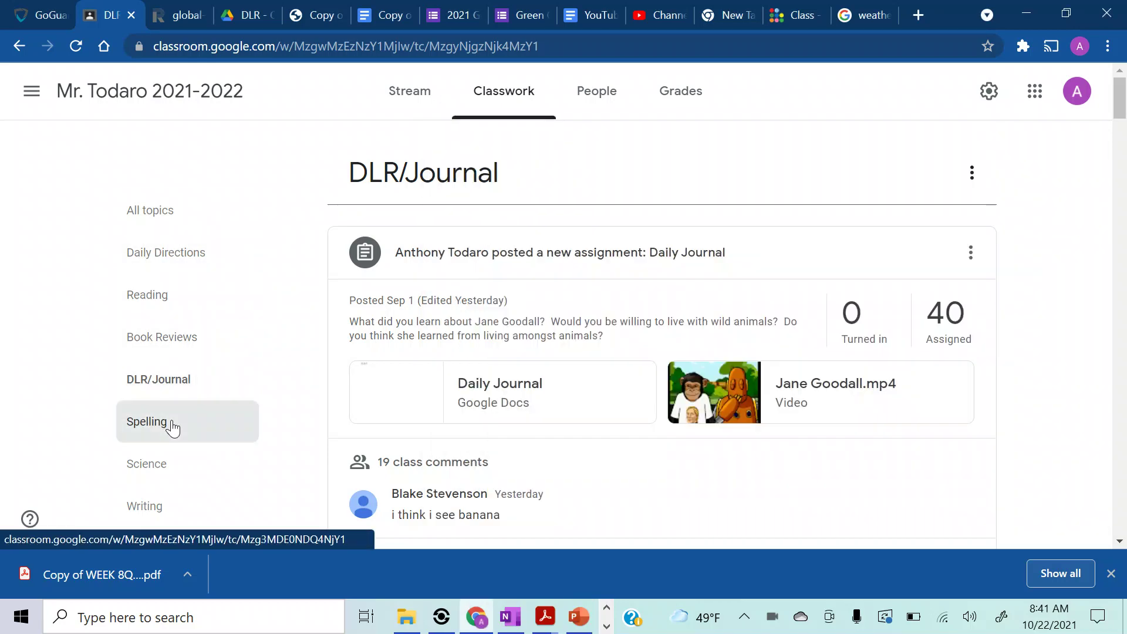
pyautogui.click(173, 426)
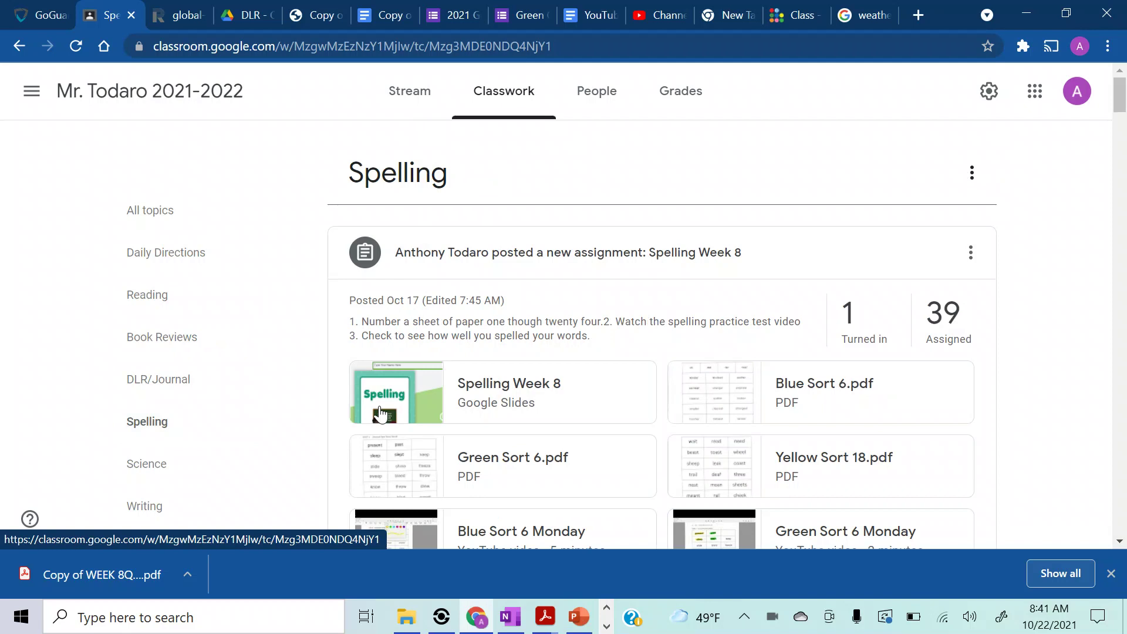
pyautogui.scroll(-3, 908, 432)
pyautogui.scroll(-3, 909, 432)
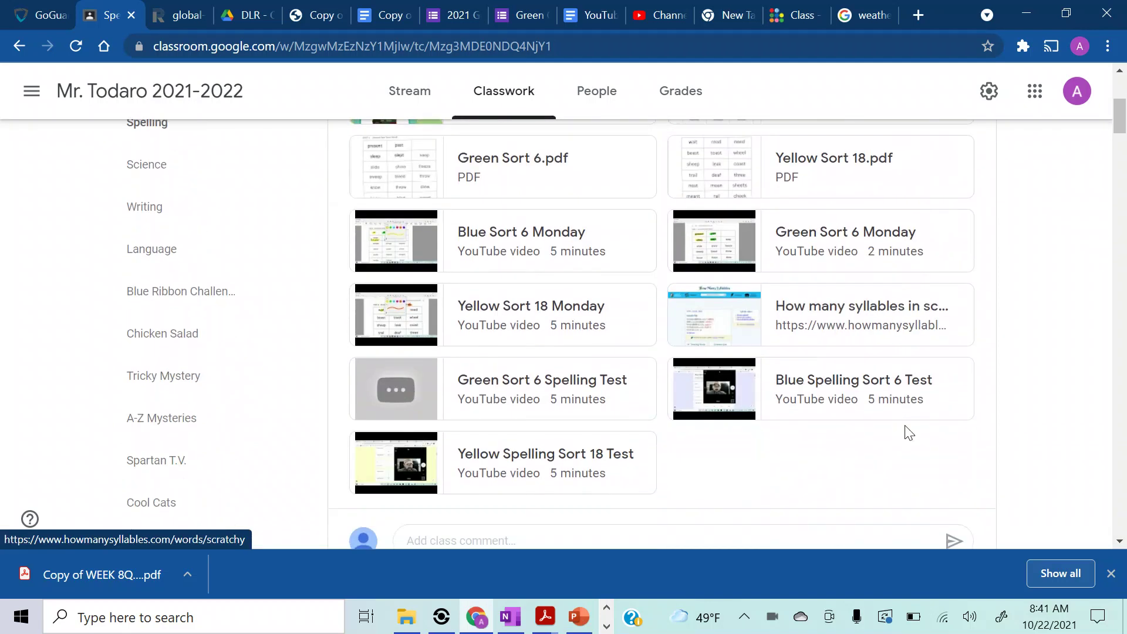
pyautogui.scroll(-1, 908, 432)
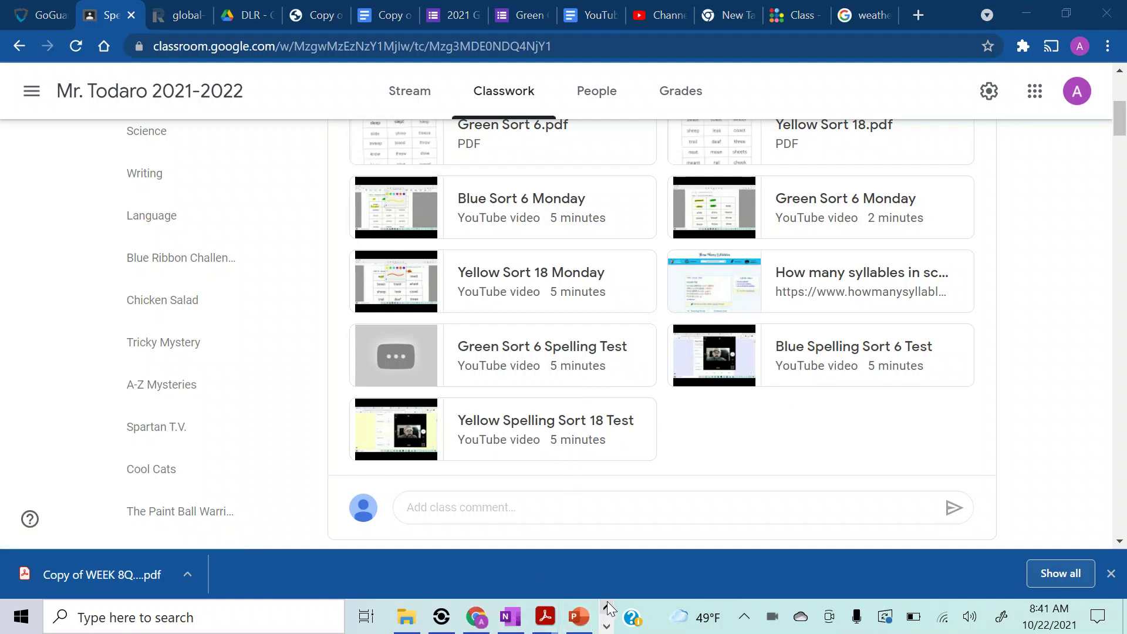
pyautogui.click(534, 616)
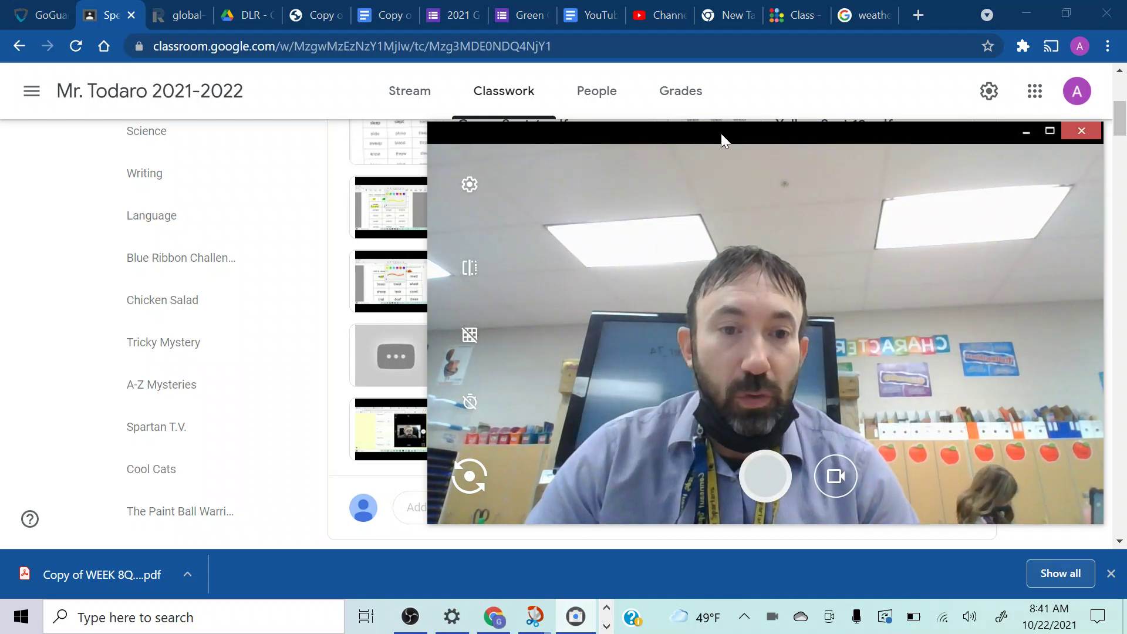
pyautogui.moveTo(722, 133)
pyautogui.mouseDown()
pyautogui.moveTo(1118, 88)
pyautogui.moveTo(698, 120)
pyautogui.mouseUp()
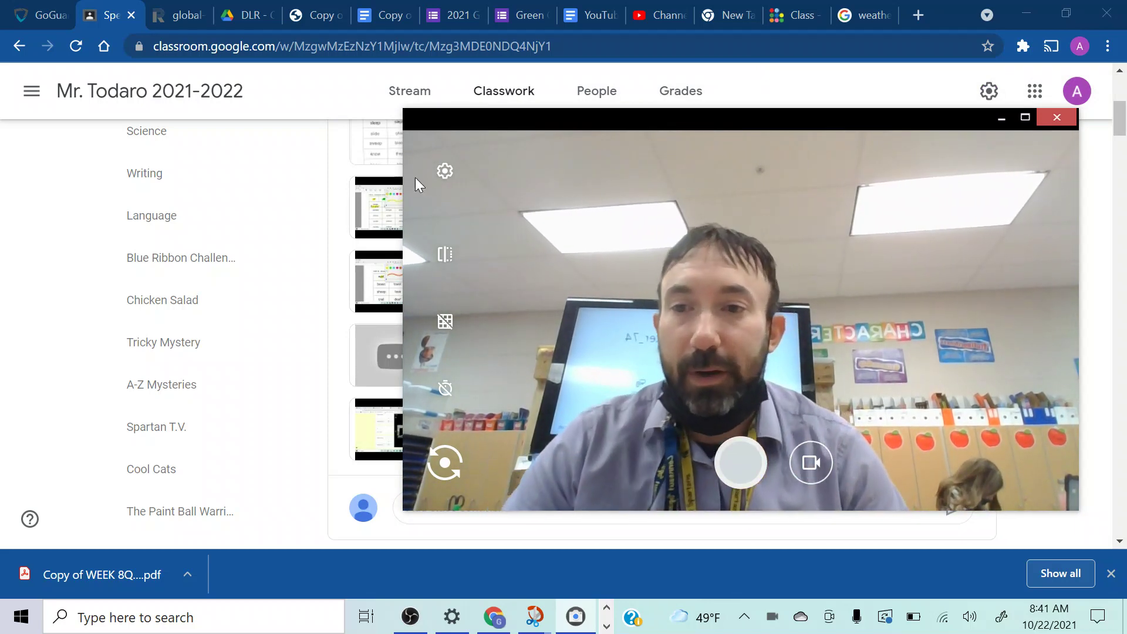
pyautogui.scroll(2, 203, 299)
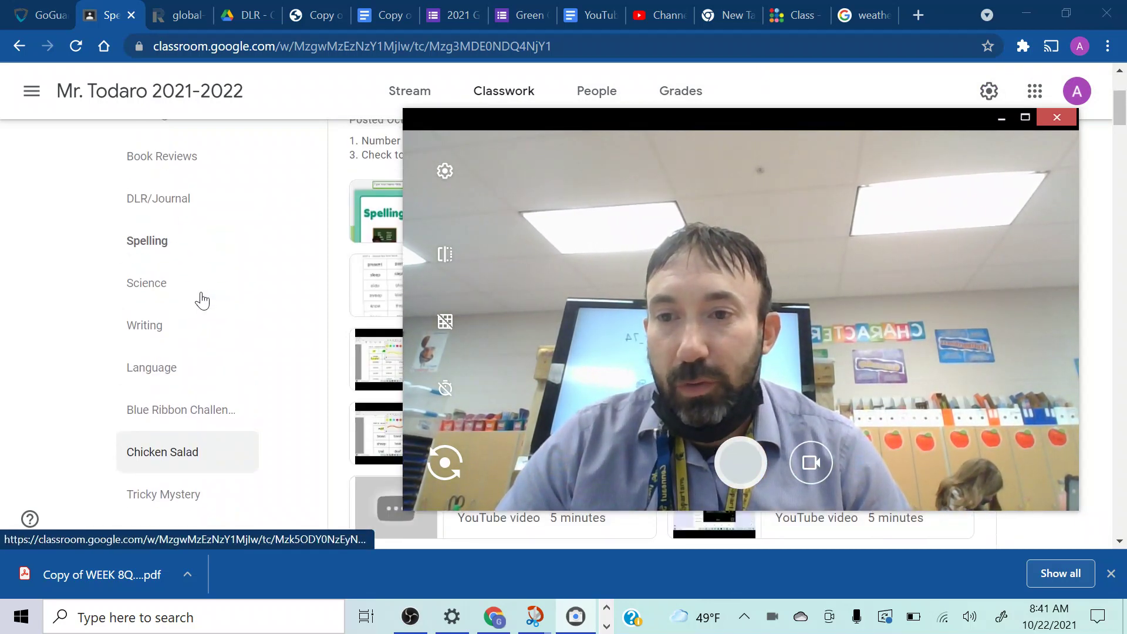
pyautogui.click(158, 192)
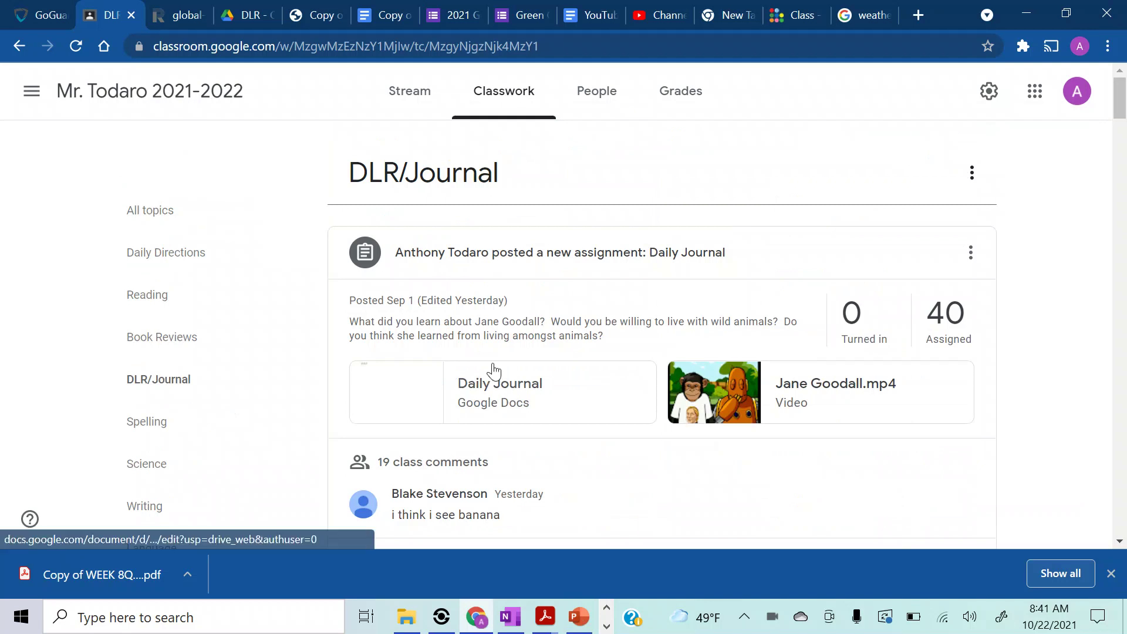
pyautogui.scroll(-5, 493, 368)
pyautogui.scroll(-5, 493, 369)
pyautogui.scroll(-3, 493, 369)
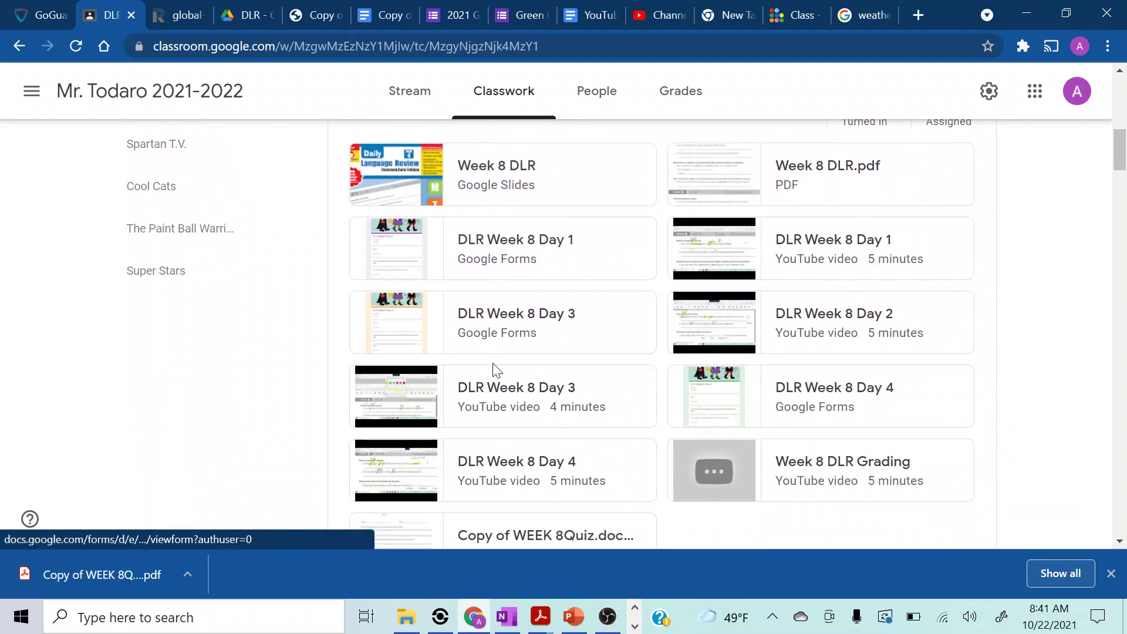
pyautogui.scroll(-2, 494, 368)
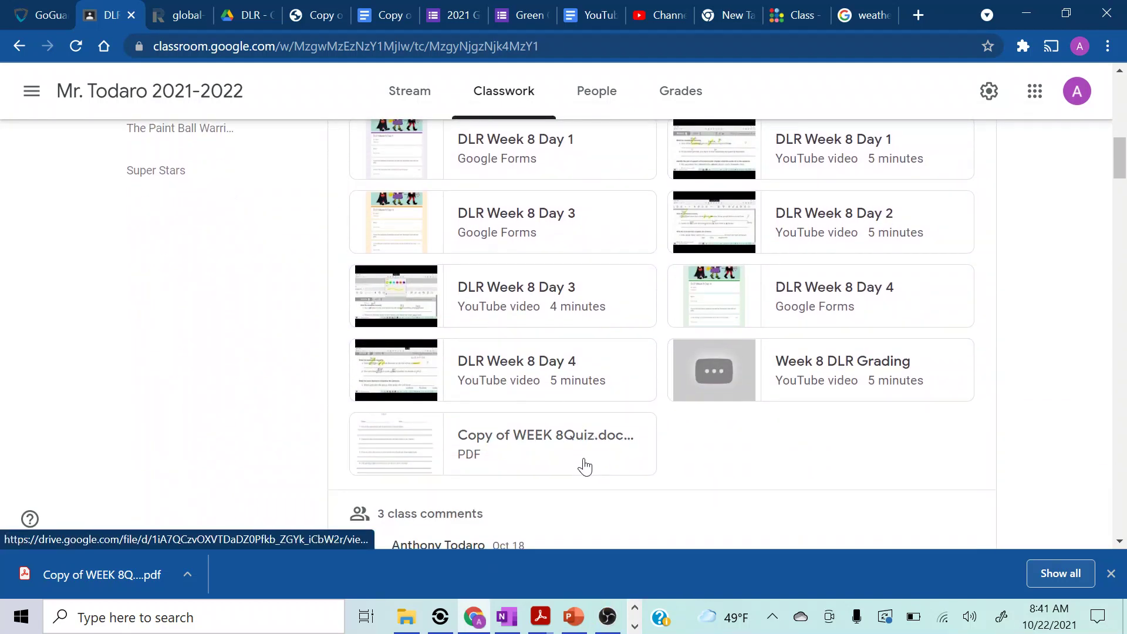
# Step: Preview the Copy of WEEK 8Quiz.docx.pdf worksheet and briefly check the computer's display settings
pyautogui.click(536, 458)
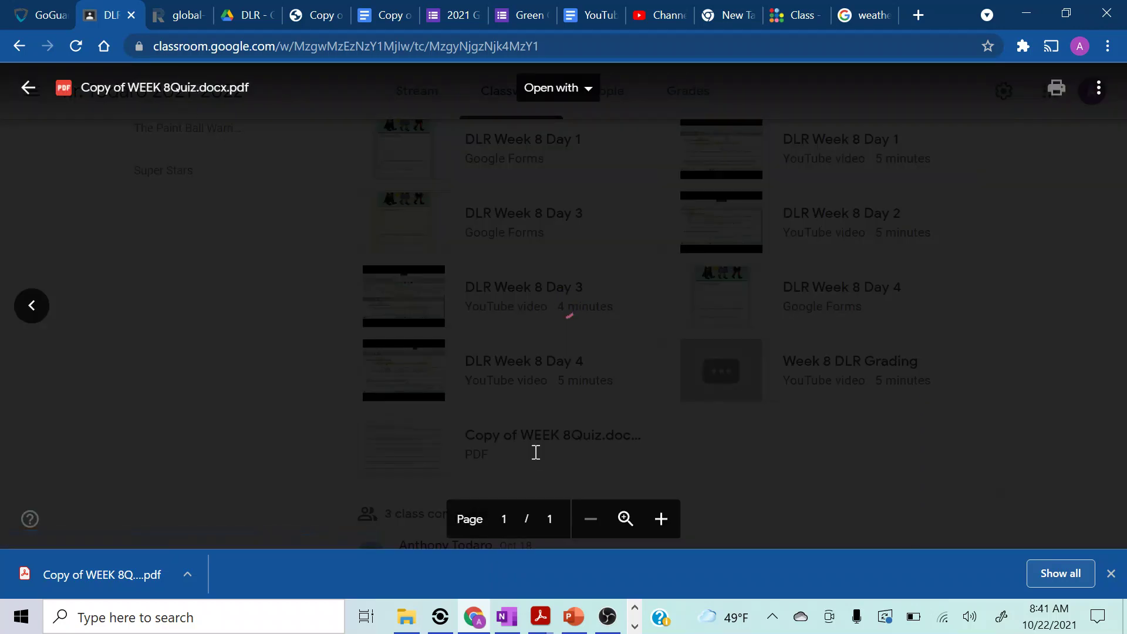
pyautogui.scroll(-3, 535, 452)
pyautogui.scroll(-2, 535, 453)
pyautogui.scroll(-3, 535, 452)
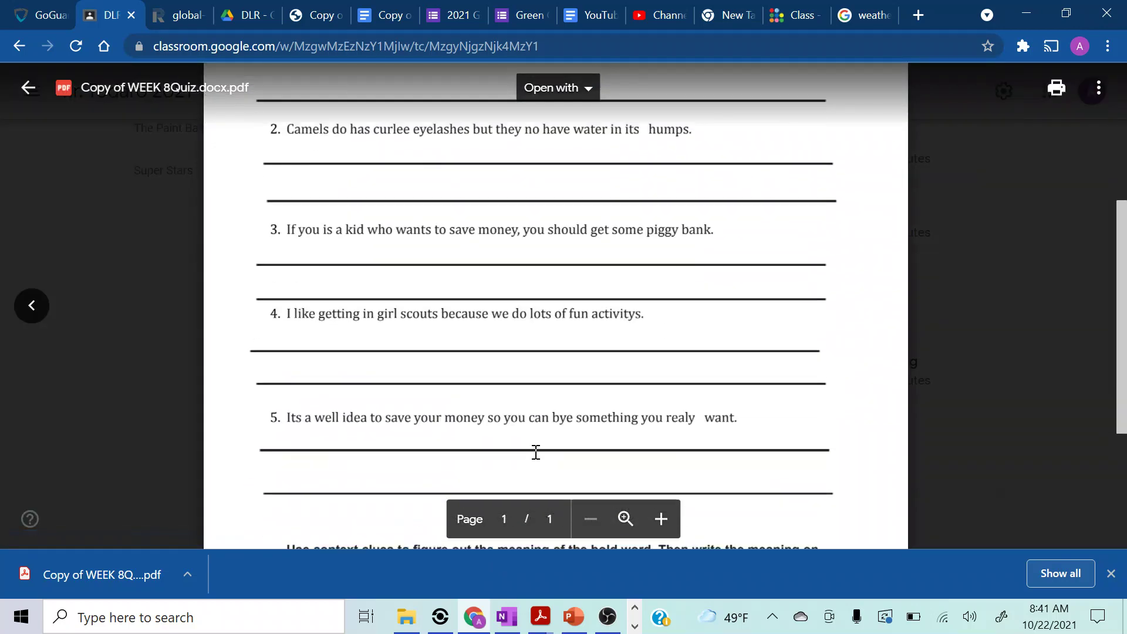
pyautogui.scroll(-2, 535, 454)
pyautogui.scroll(3, 535, 452)
pyautogui.scroll(3, 535, 452)
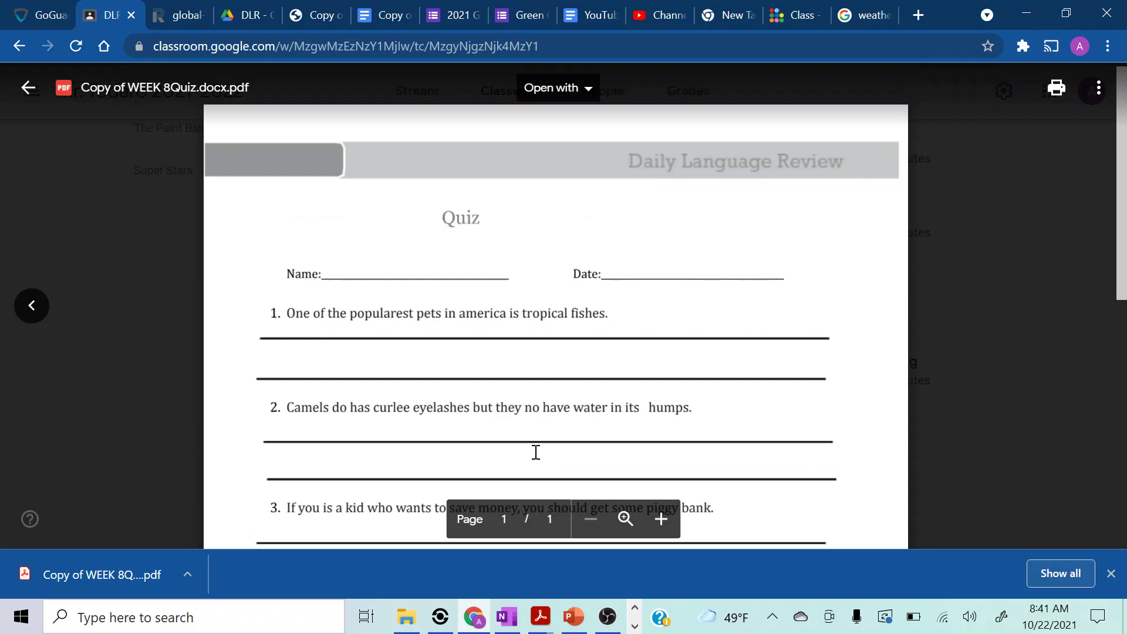
pyautogui.click(606, 616)
pyautogui.click(607, 616)
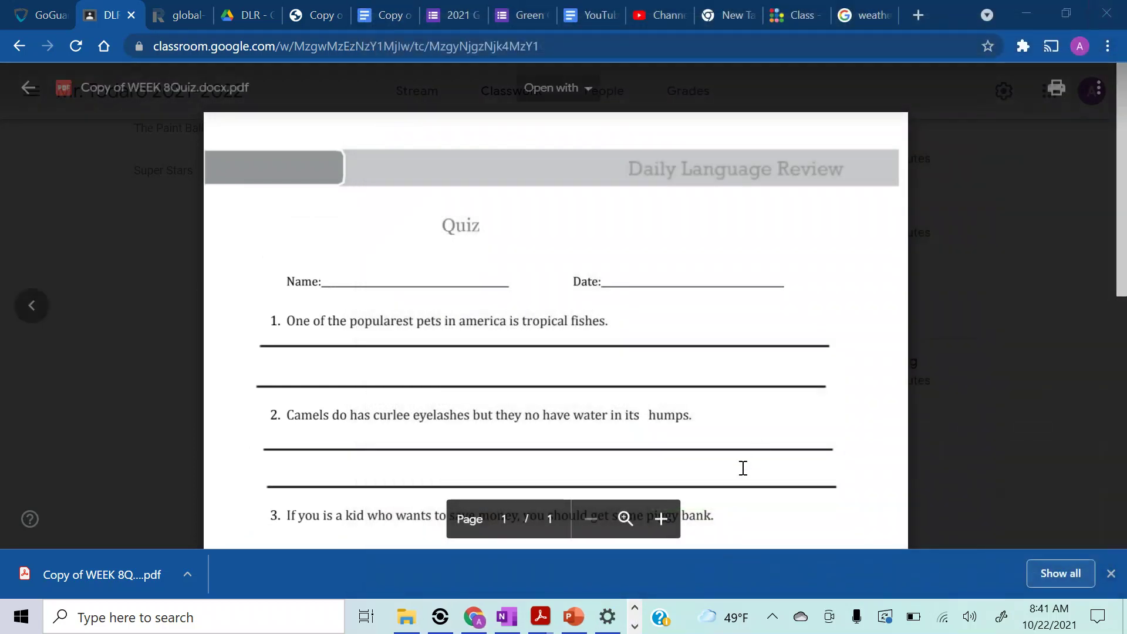
pyautogui.moveTo(742, 468)
pyautogui.click(607, 616)
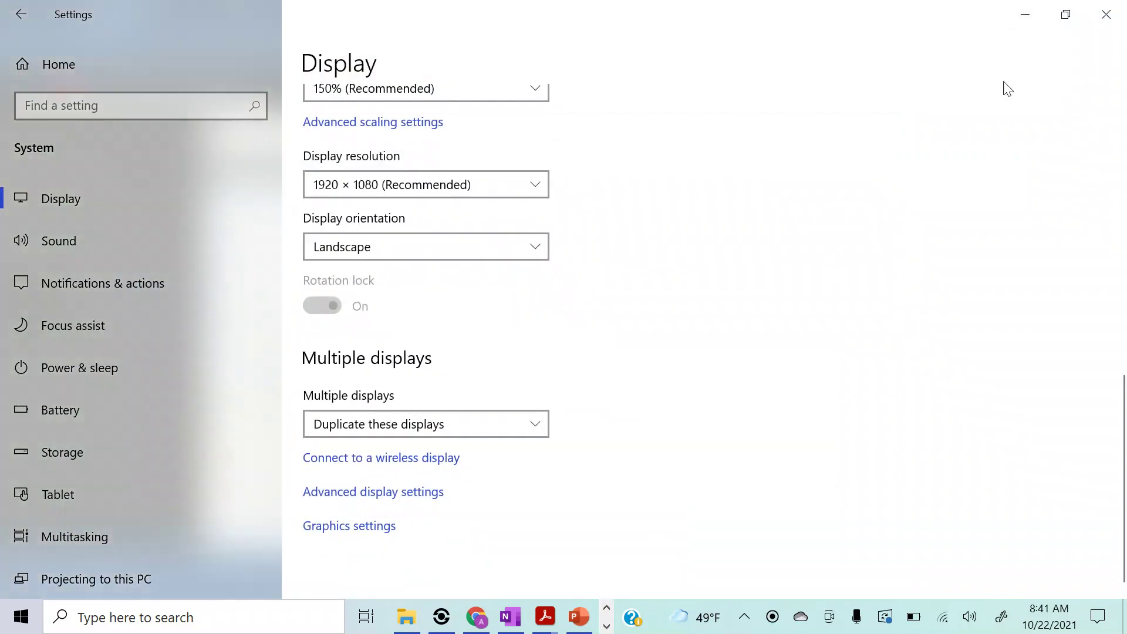
pyautogui.click(1104, 18)
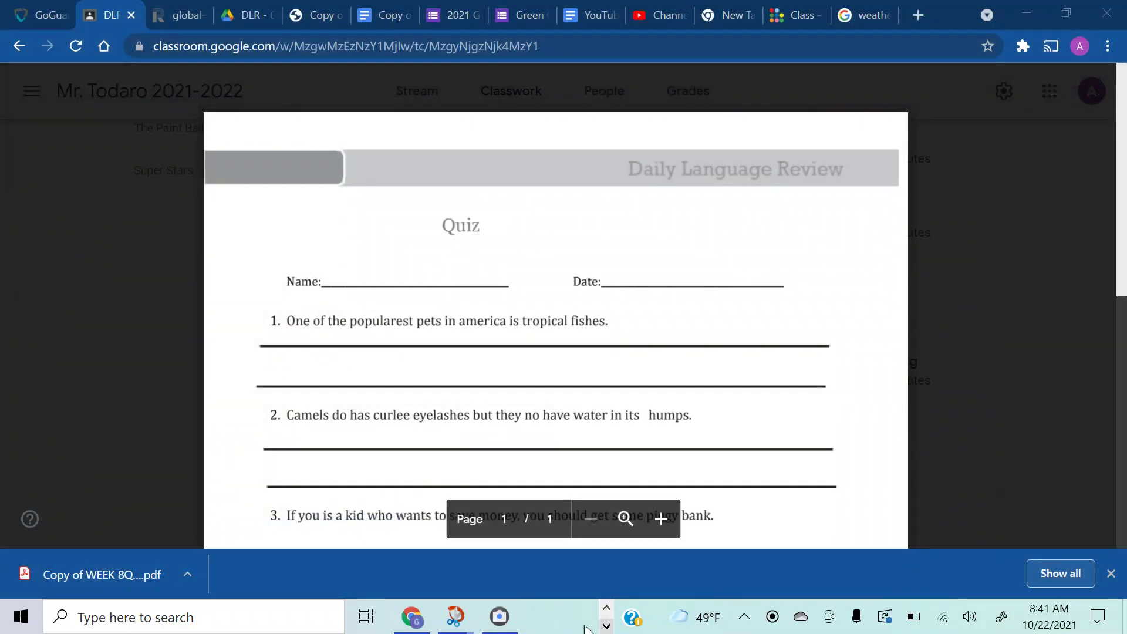
pyautogui.click(499, 620)
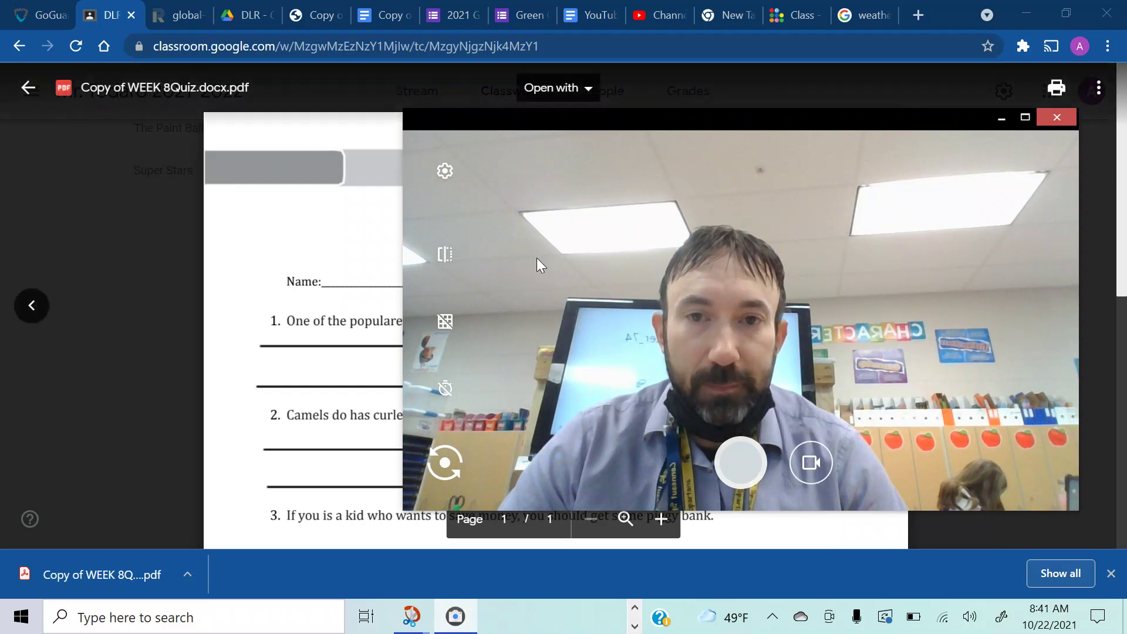
# Step: Leave the quiz preview, show the Writing topic's StoryJumper fiction story assignment, and bring Gmail forward
pyautogui.click(28, 87)
pyautogui.scroll(3, 227, 219)
pyautogui.scroll(1, 440, 247)
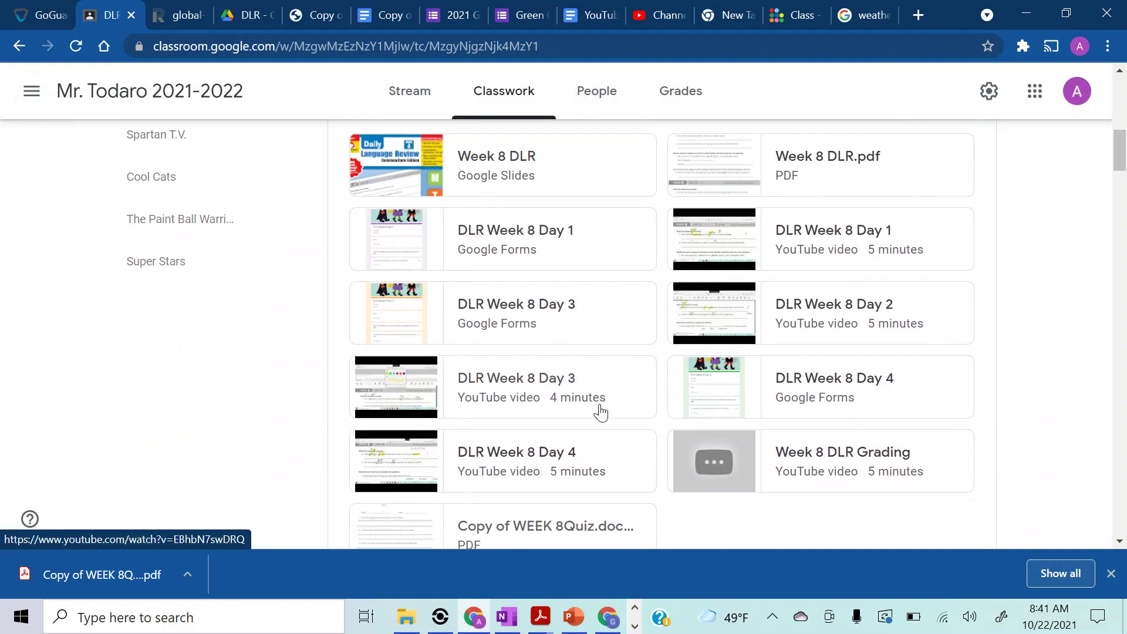
pyautogui.scroll(-1, 599, 405)
pyautogui.scroll(2, 601, 411)
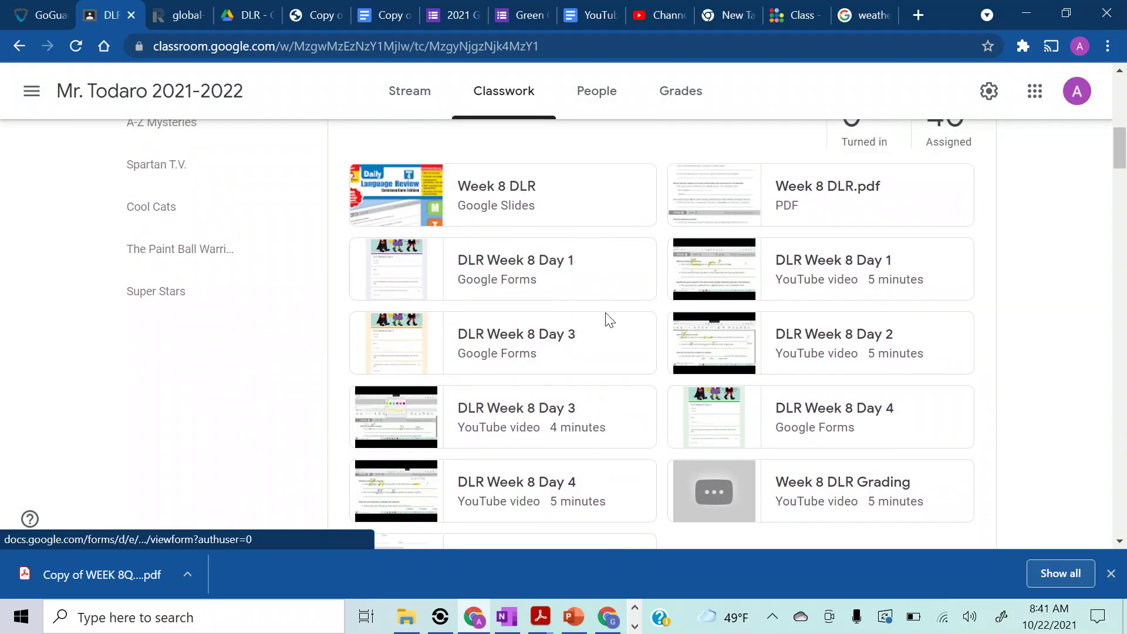
pyautogui.scroll(-1, 617, 379)
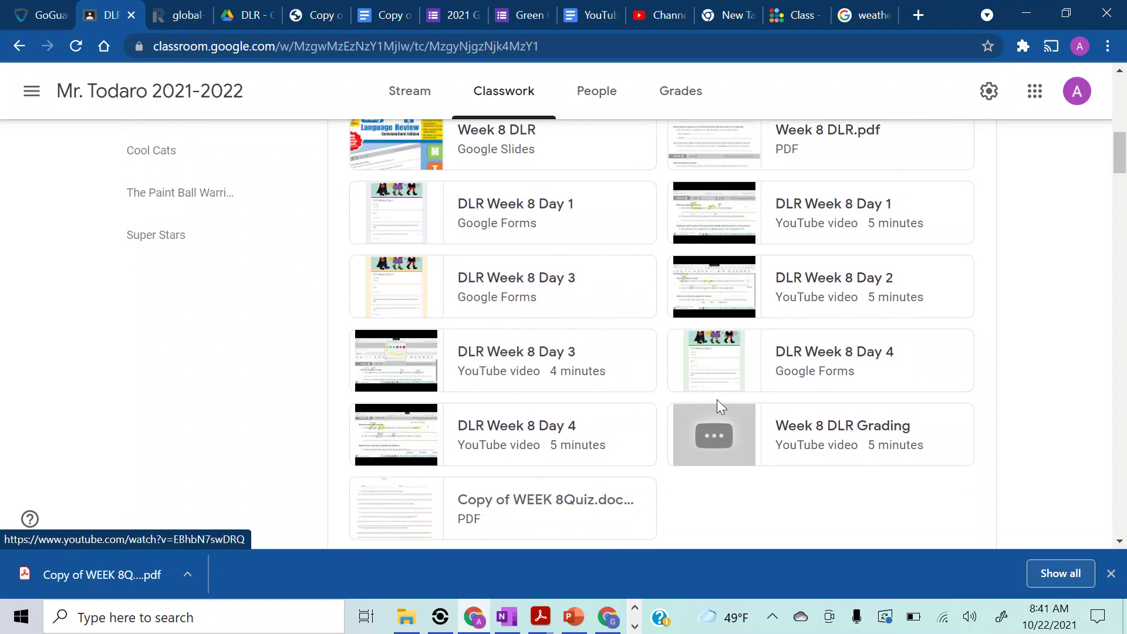
pyautogui.scroll(4, 665, 434)
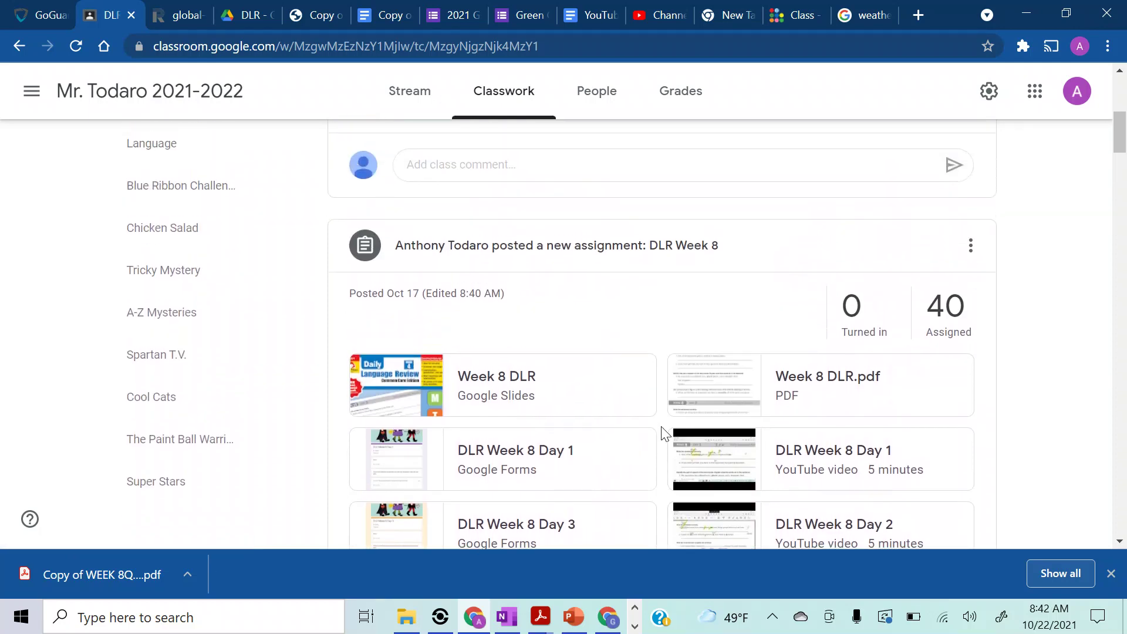
pyautogui.scroll(1, 665, 434)
pyautogui.scroll(2, 665, 435)
pyautogui.scroll(2, 665, 434)
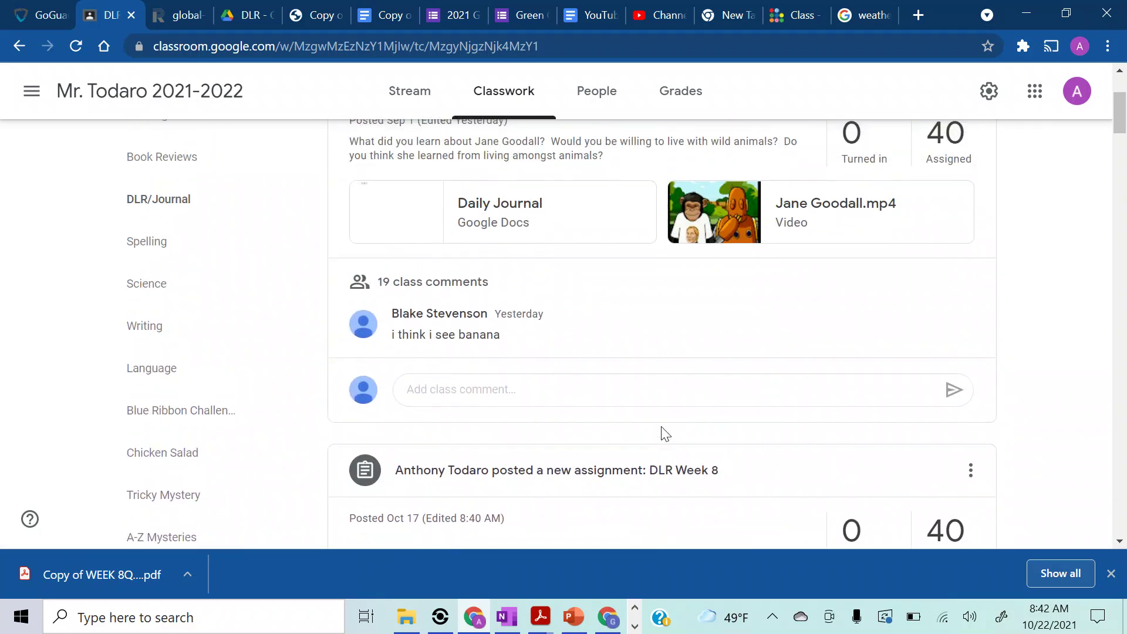
pyautogui.scroll(1, 664, 434)
pyautogui.scroll(1, 665, 435)
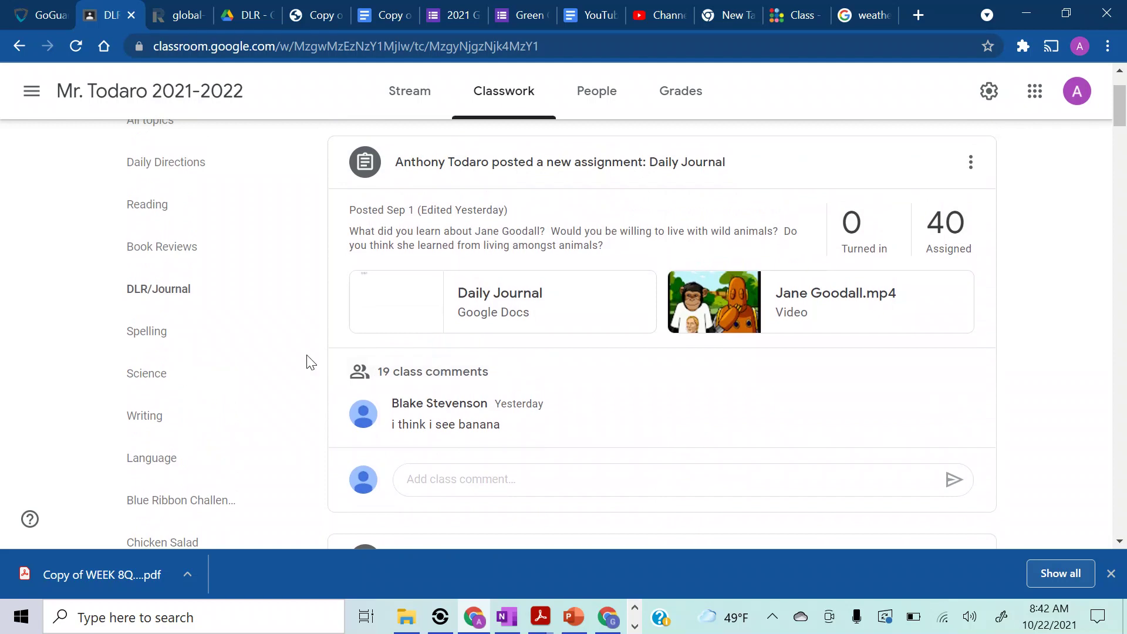
pyautogui.scroll(-1, 310, 362)
pyautogui.scroll(-1, 311, 363)
pyautogui.scroll(-1, 310, 362)
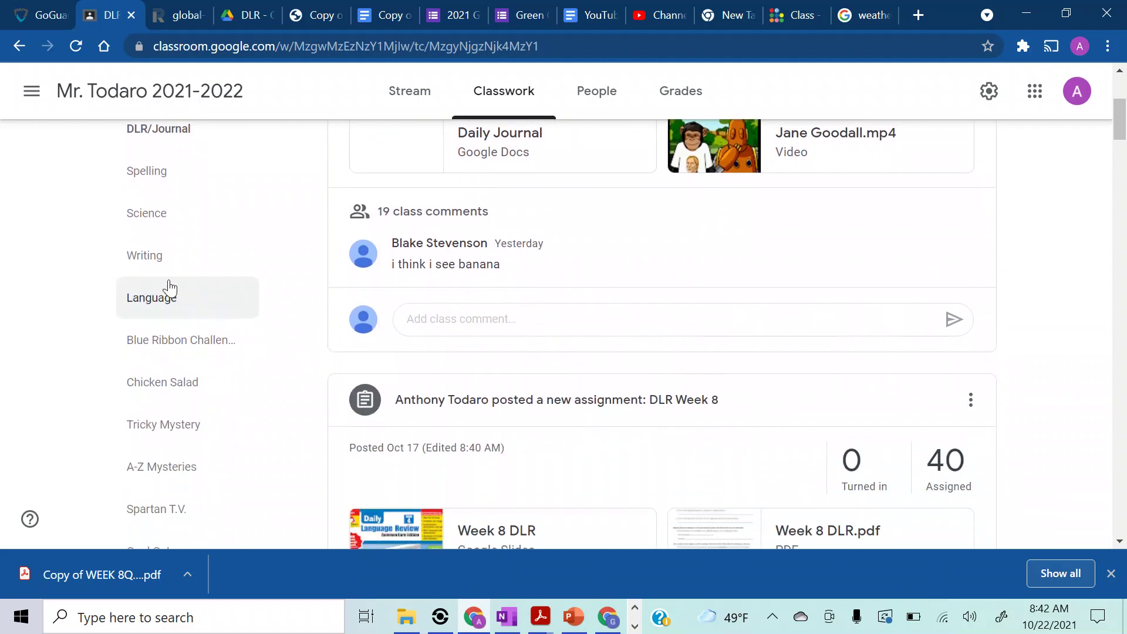
pyautogui.click(145, 255)
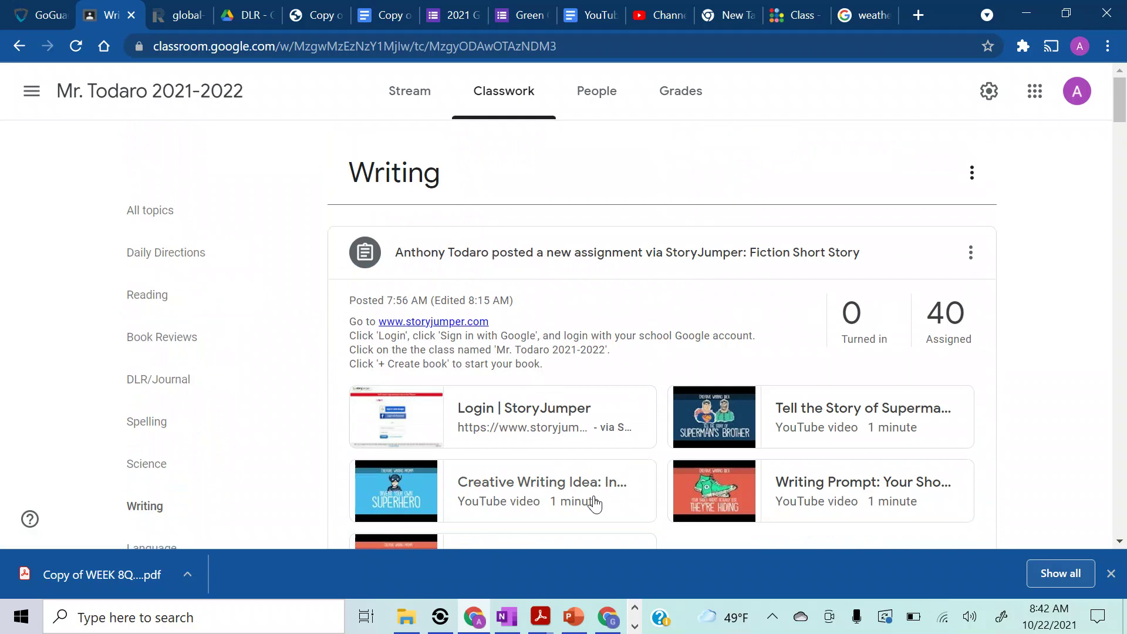
pyautogui.click(631, 617)
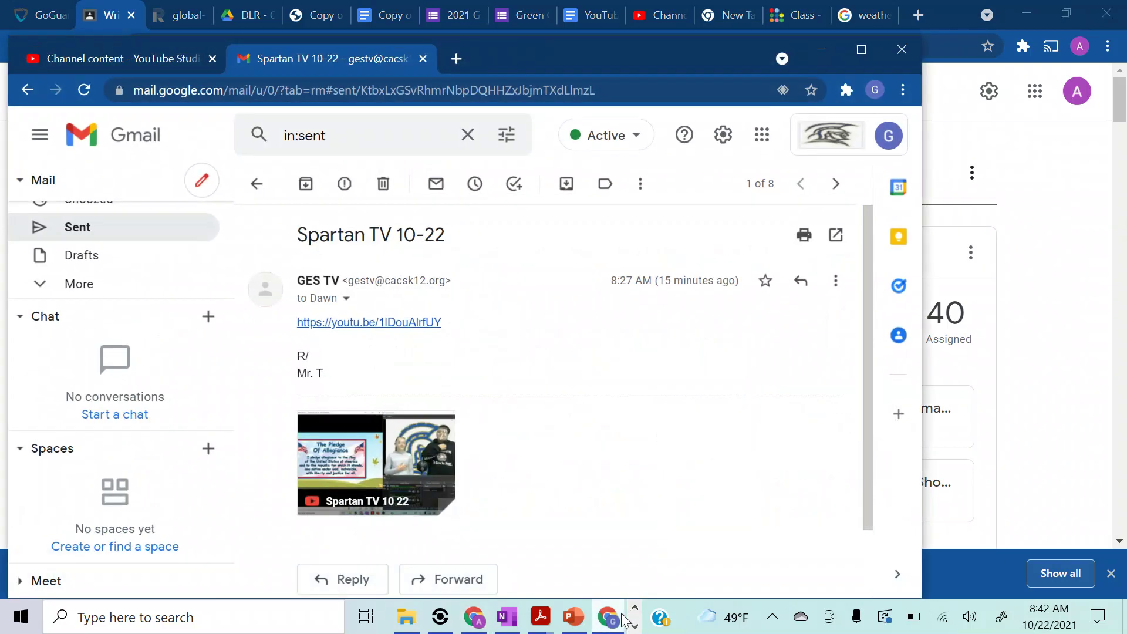
# Step: Close the Gmail window showing the 'Spartan TV 10-22' message
pyautogui.click(902, 51)
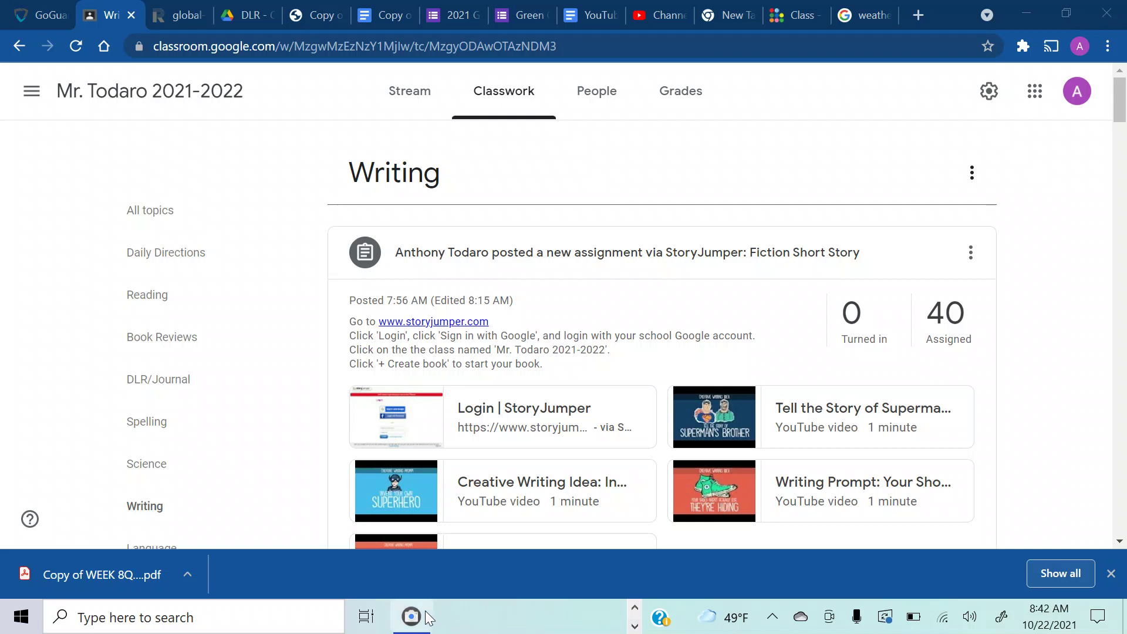
pyautogui.click(414, 616)
pyautogui.moveTo(705, 114); pyautogui.dragTo(881, 23)
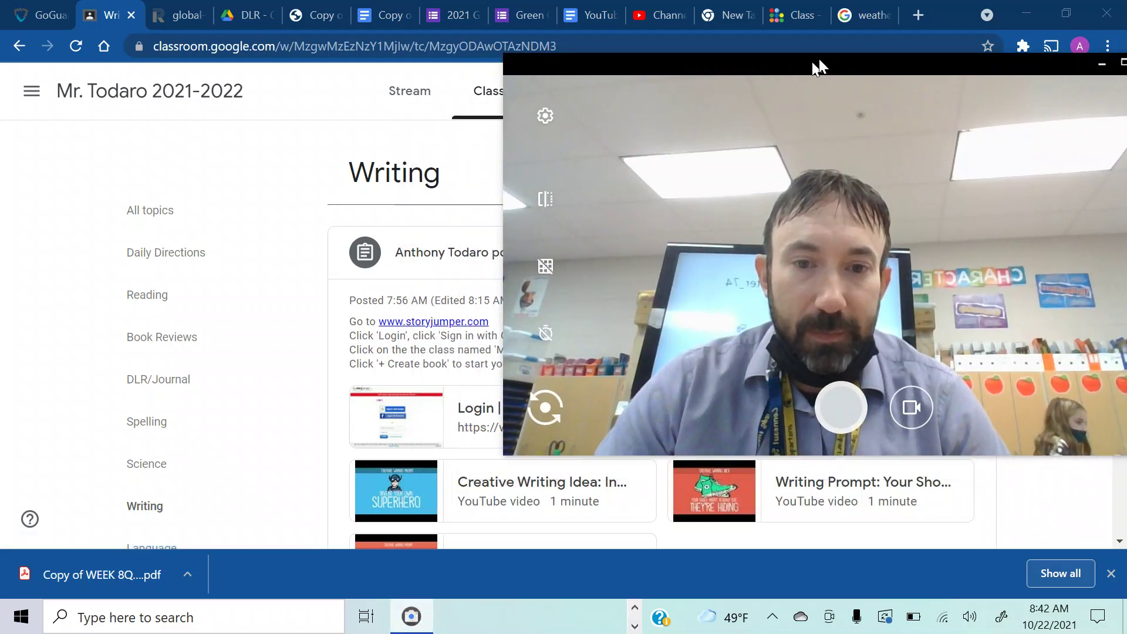
pyautogui.scroll(-2, 435, 366)
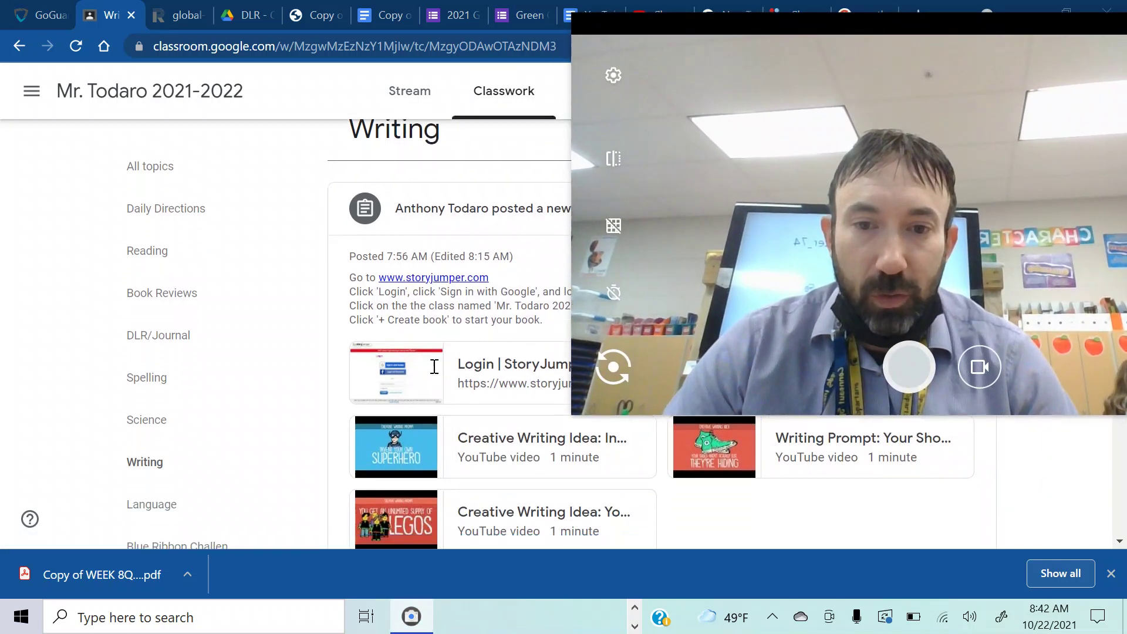
pyautogui.scroll(-2, 434, 365)
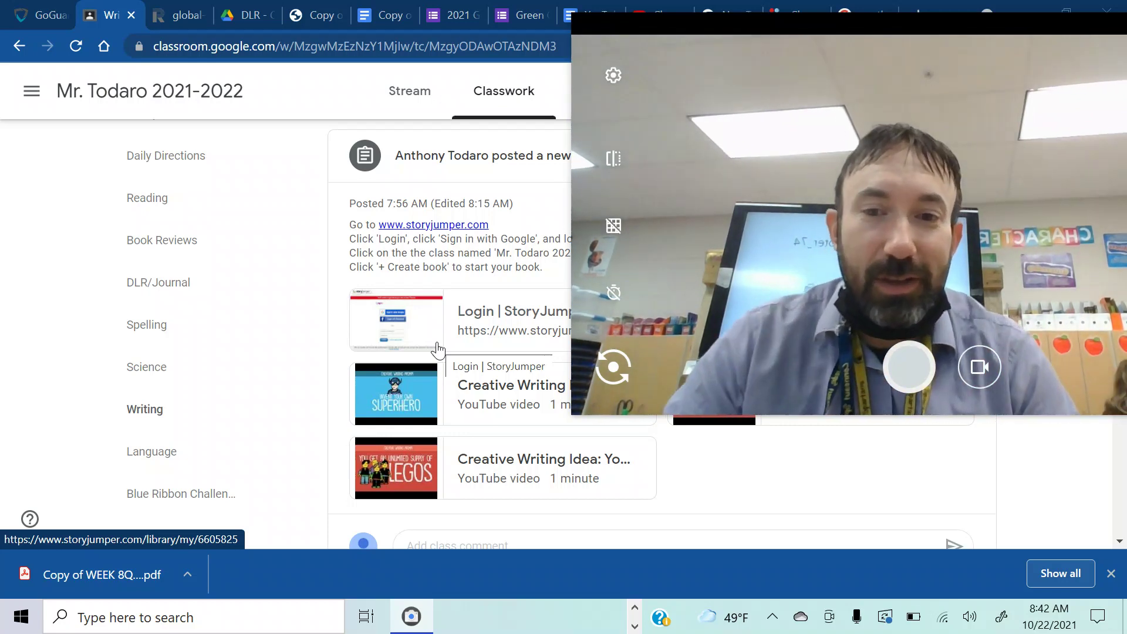
pyautogui.scroll(1, 449, 432)
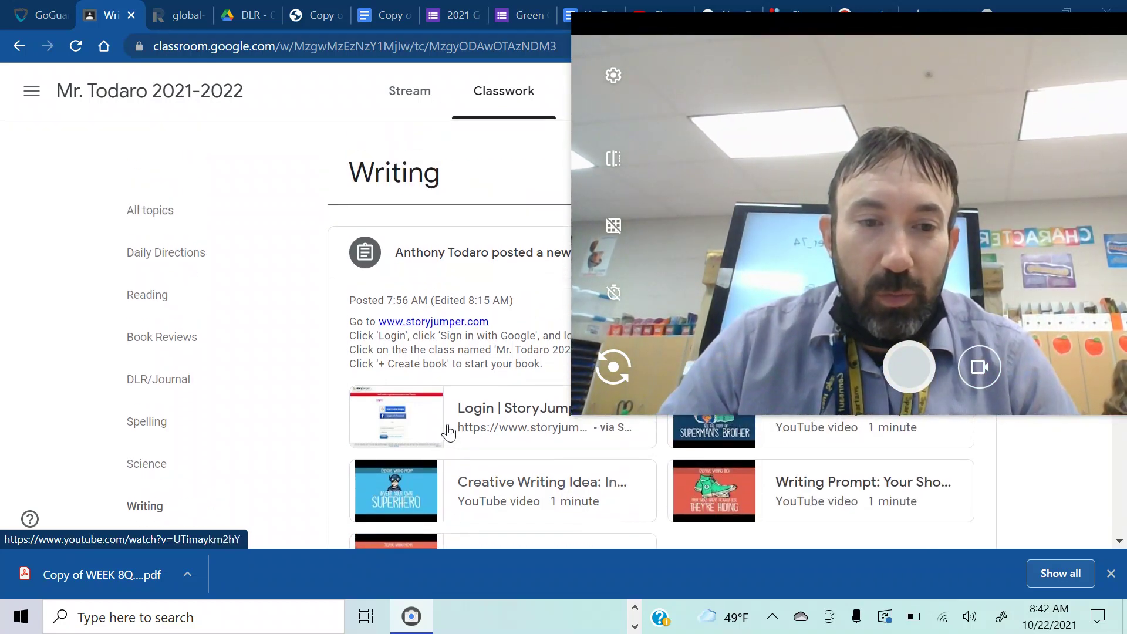
pyautogui.scroll(-1, 574, 483)
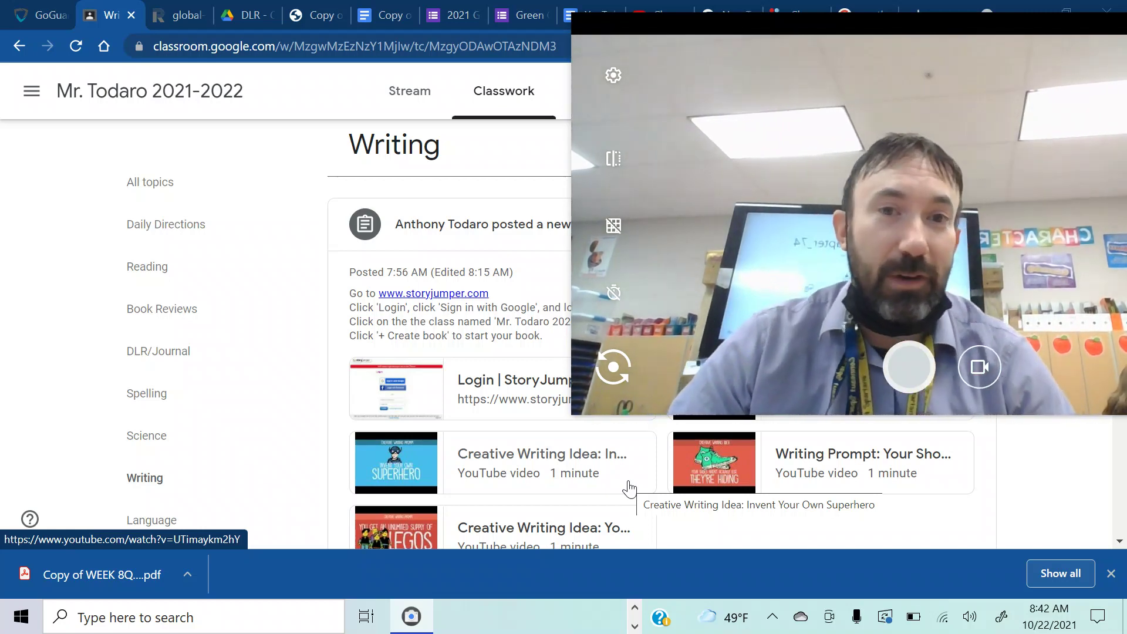
pyautogui.moveTo(926, 22)
pyautogui.mouseDown()
pyautogui.moveTo(777, 77)
pyautogui.moveTo(687, 94)
pyautogui.mouseUp()
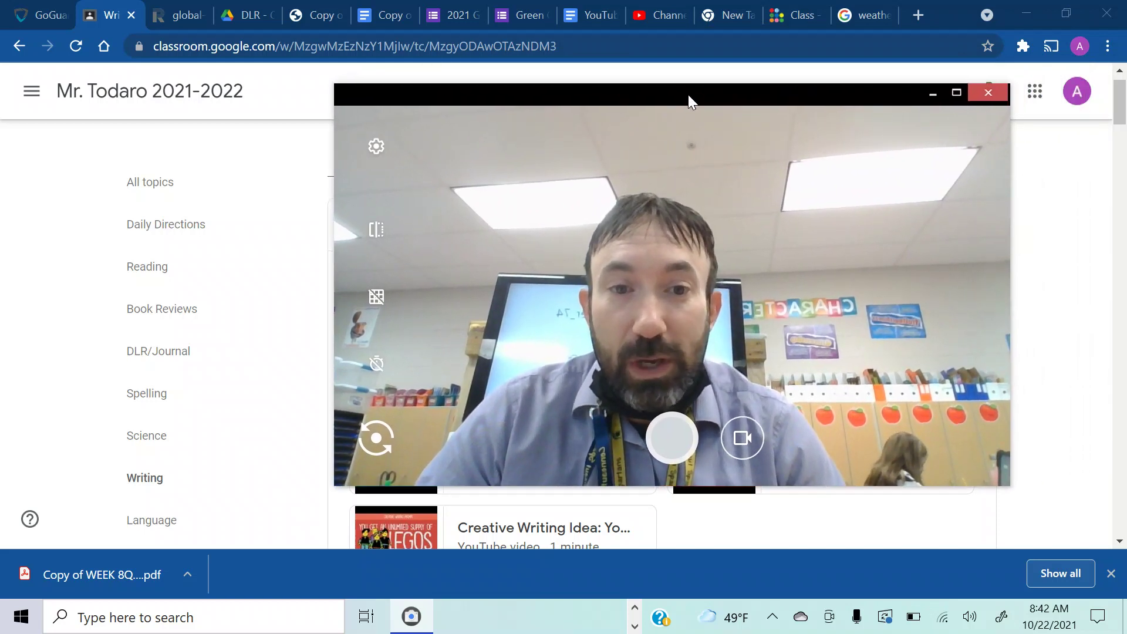